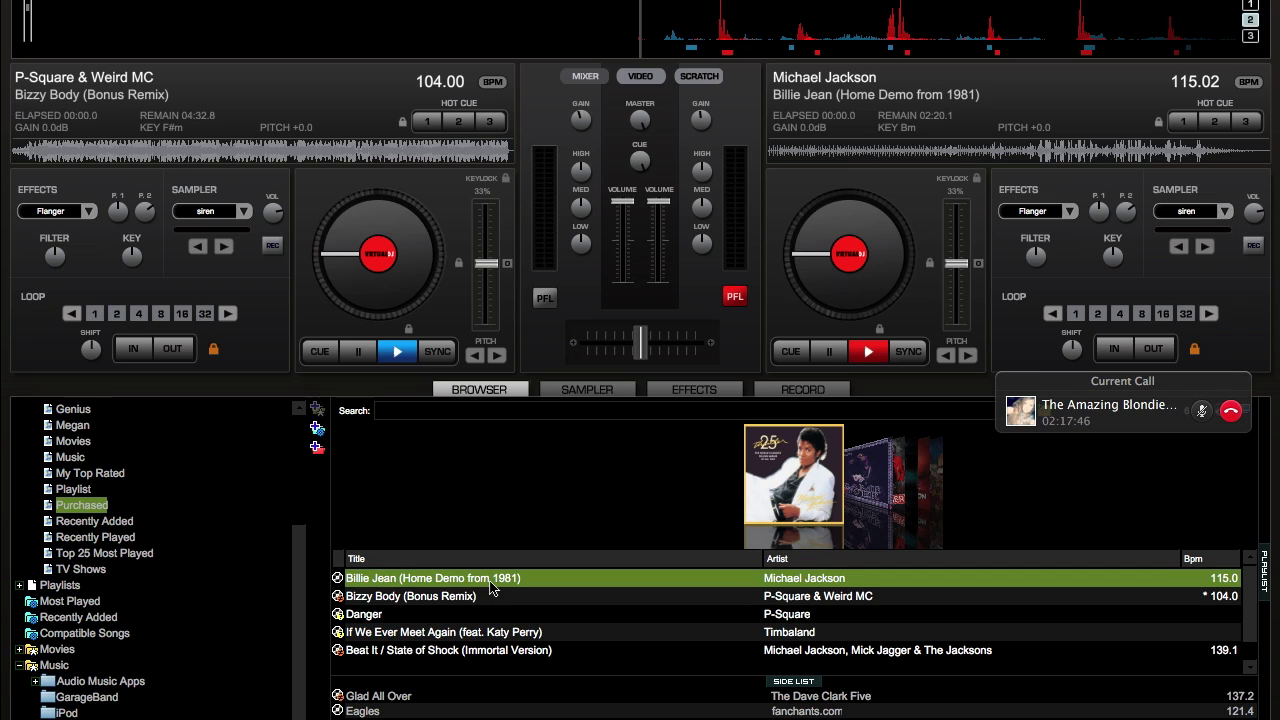
- Switch from the track library to the Record page with both decks loaded
click(778, 398)
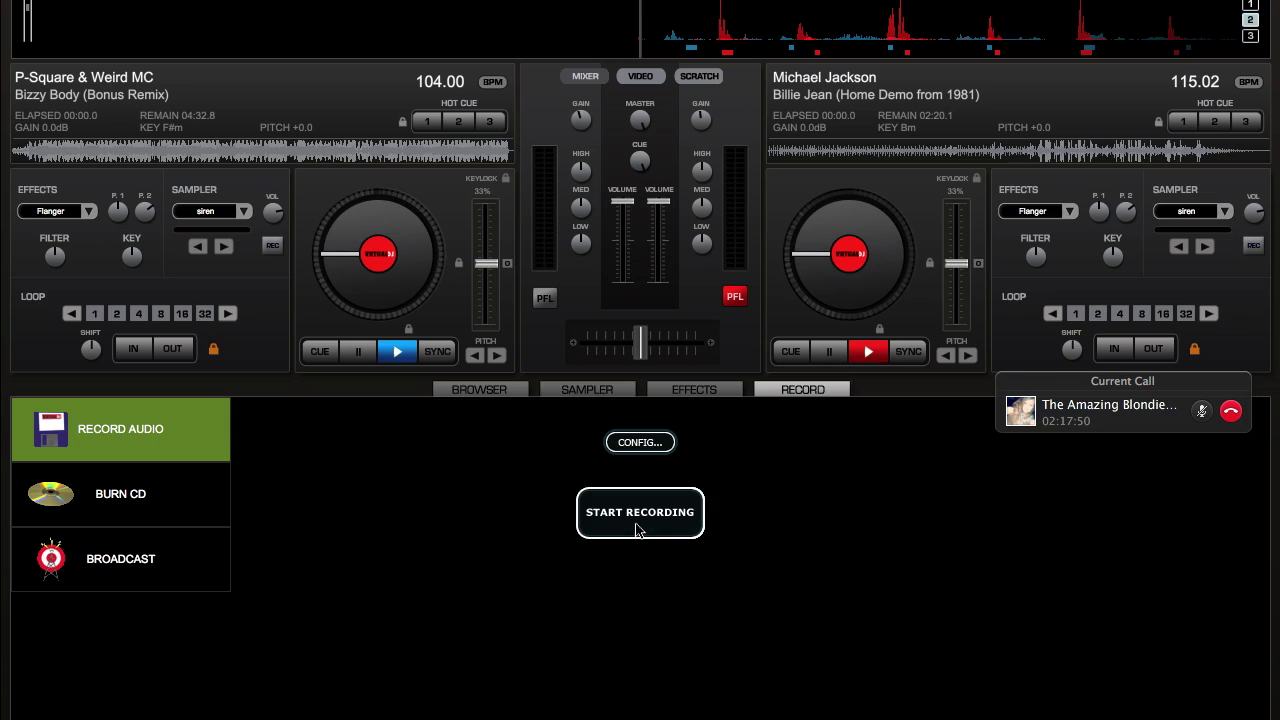
- Set the recording output to an MP3 file 'bla bla dj' in Documents at 192 Kbps
click(626, 451)
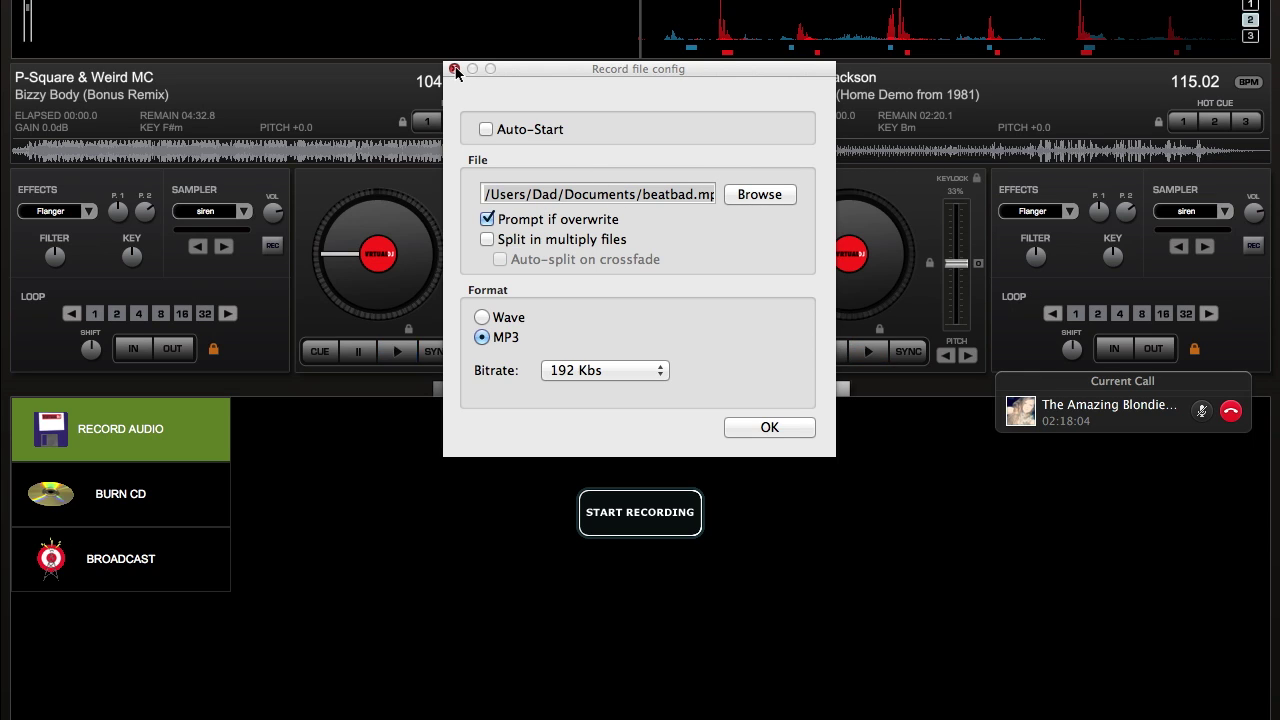
click(745, 196)
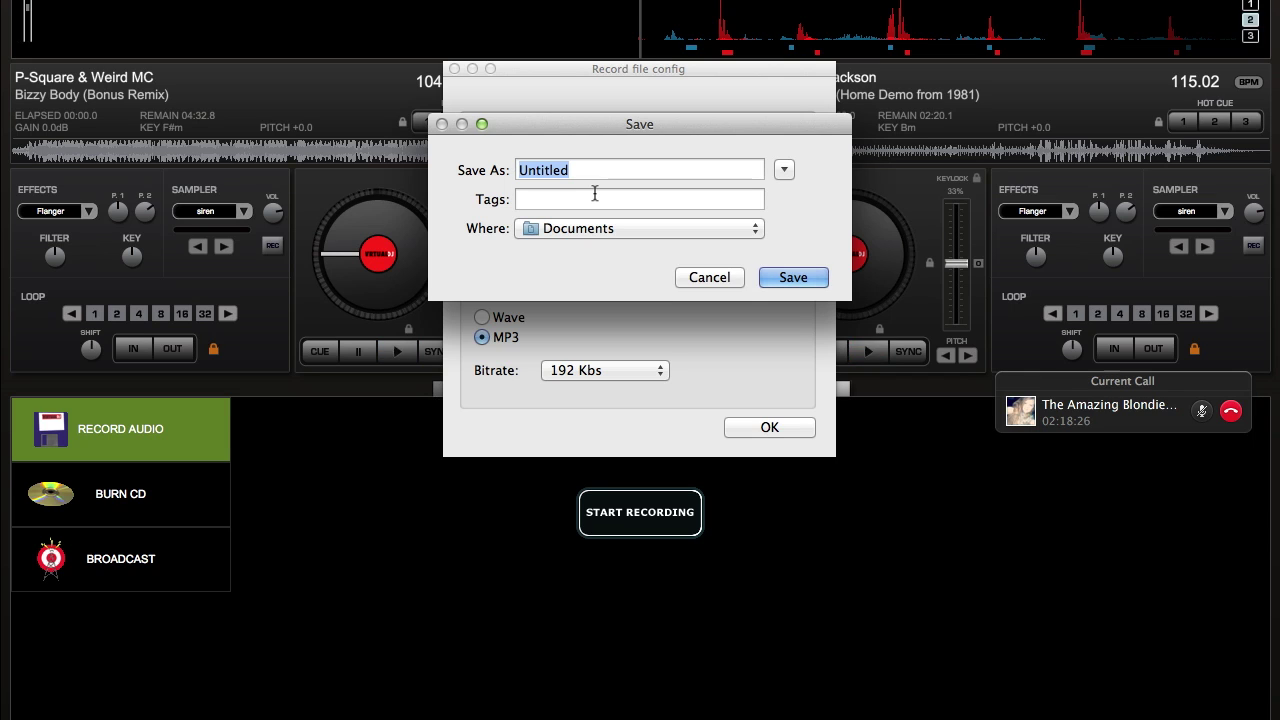
text(bk)
key(BackSpace)
text(la bka)
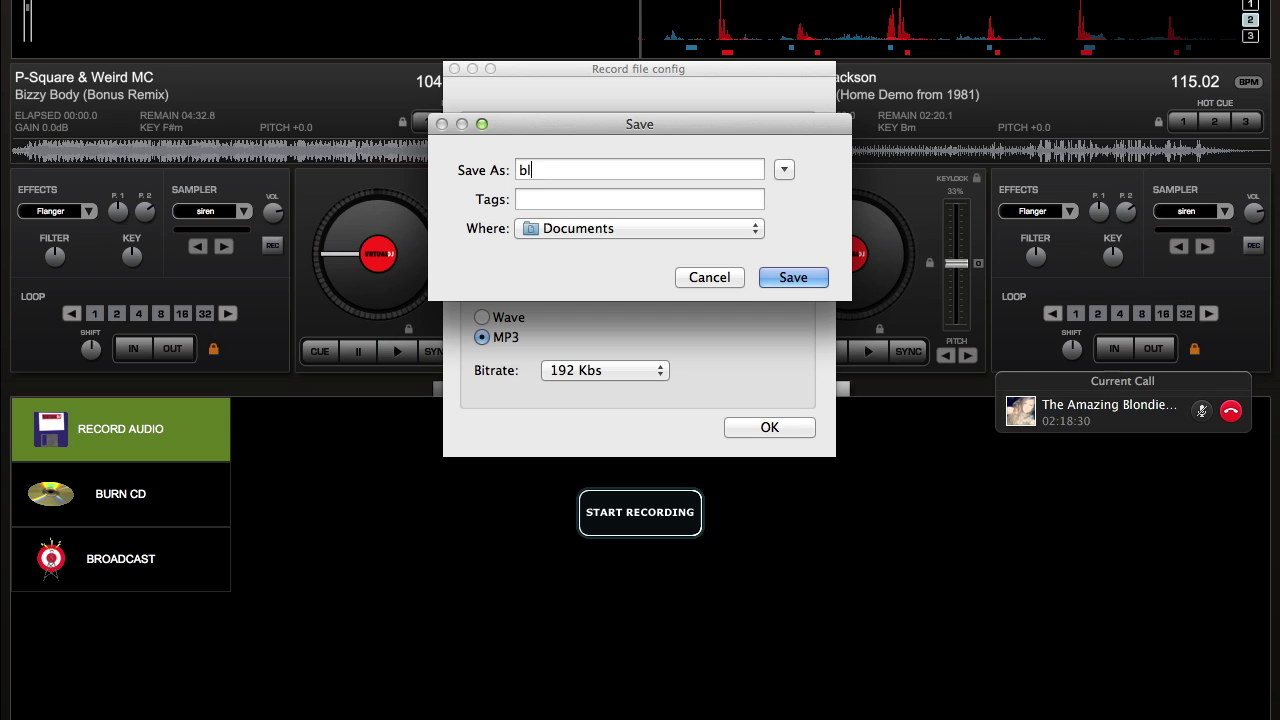
key(BackSpace)
key(BackSpace)
text(la dj)
key(Return)
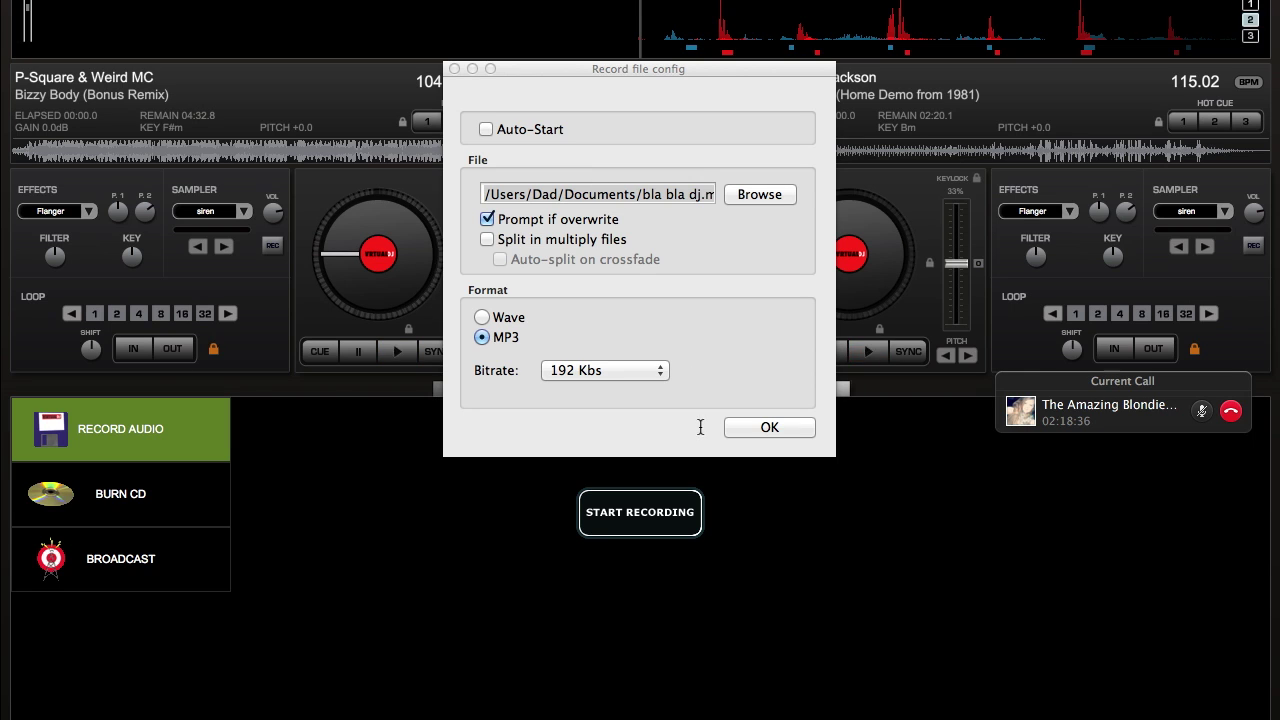
click(760, 427)
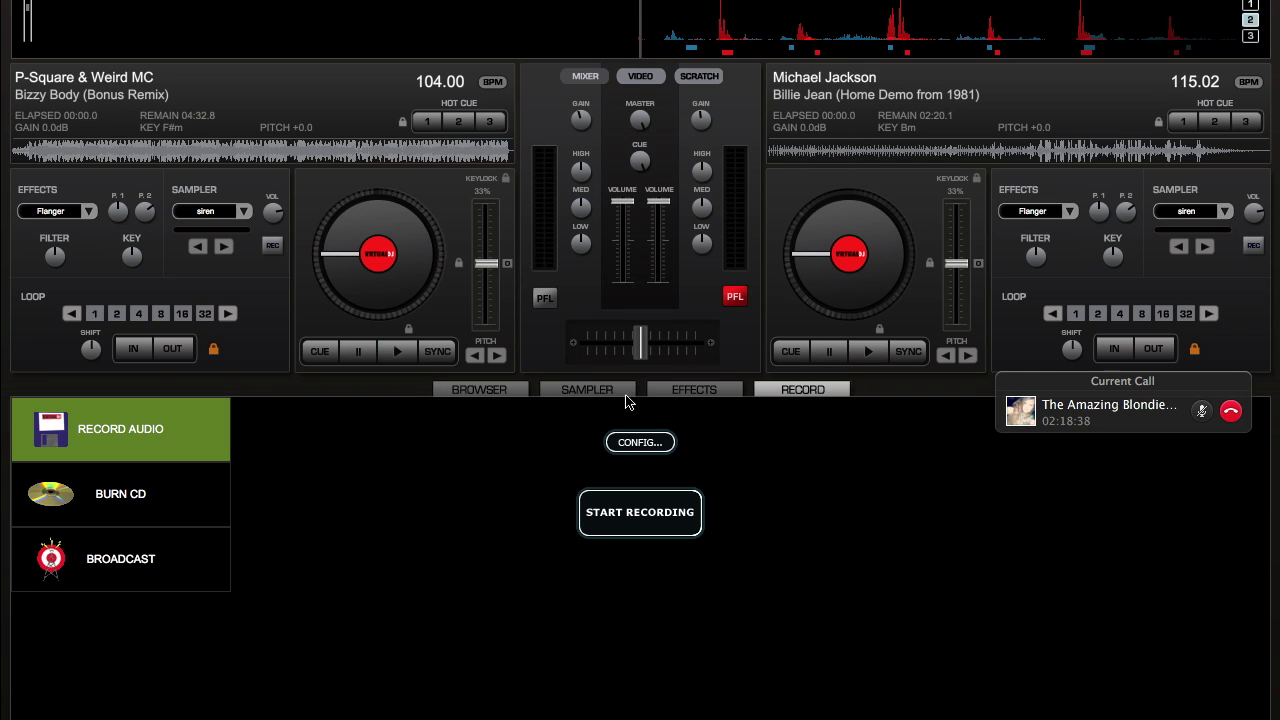
- Play the sampler slots in turn from 6 down to 1, then return to the Browser
click(590, 390)
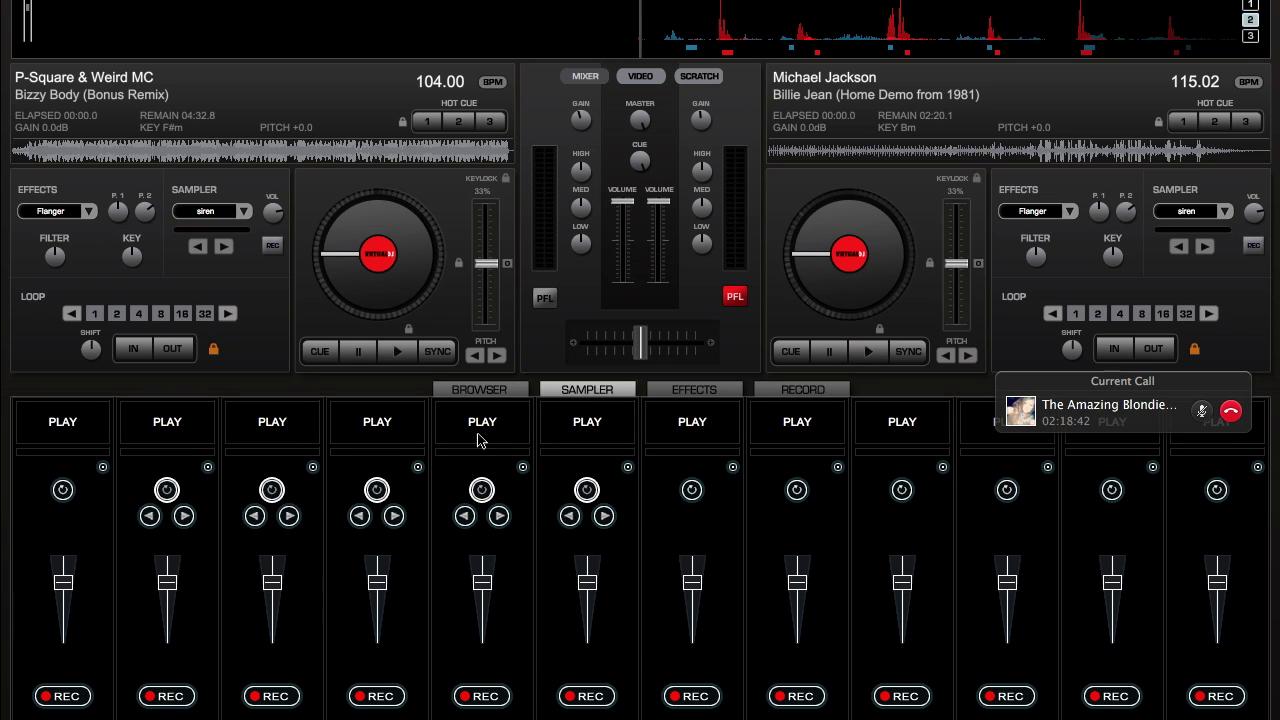
click(591, 432)
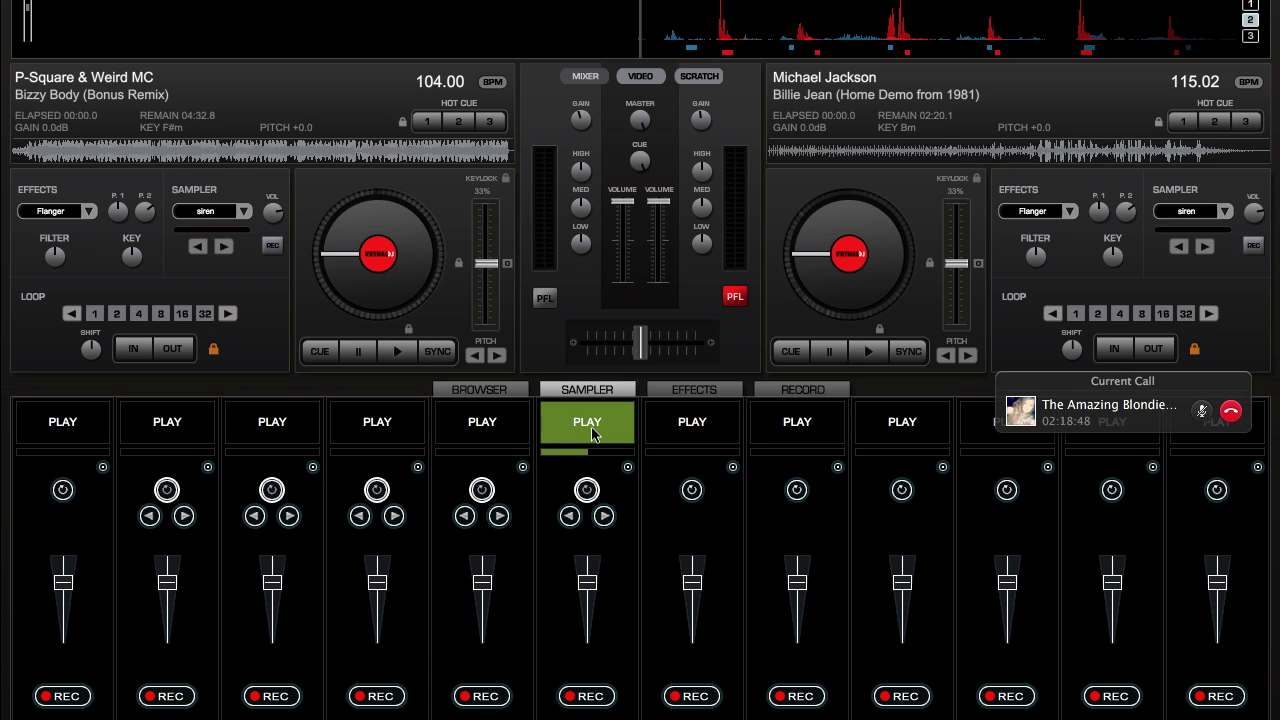
click(498, 434)
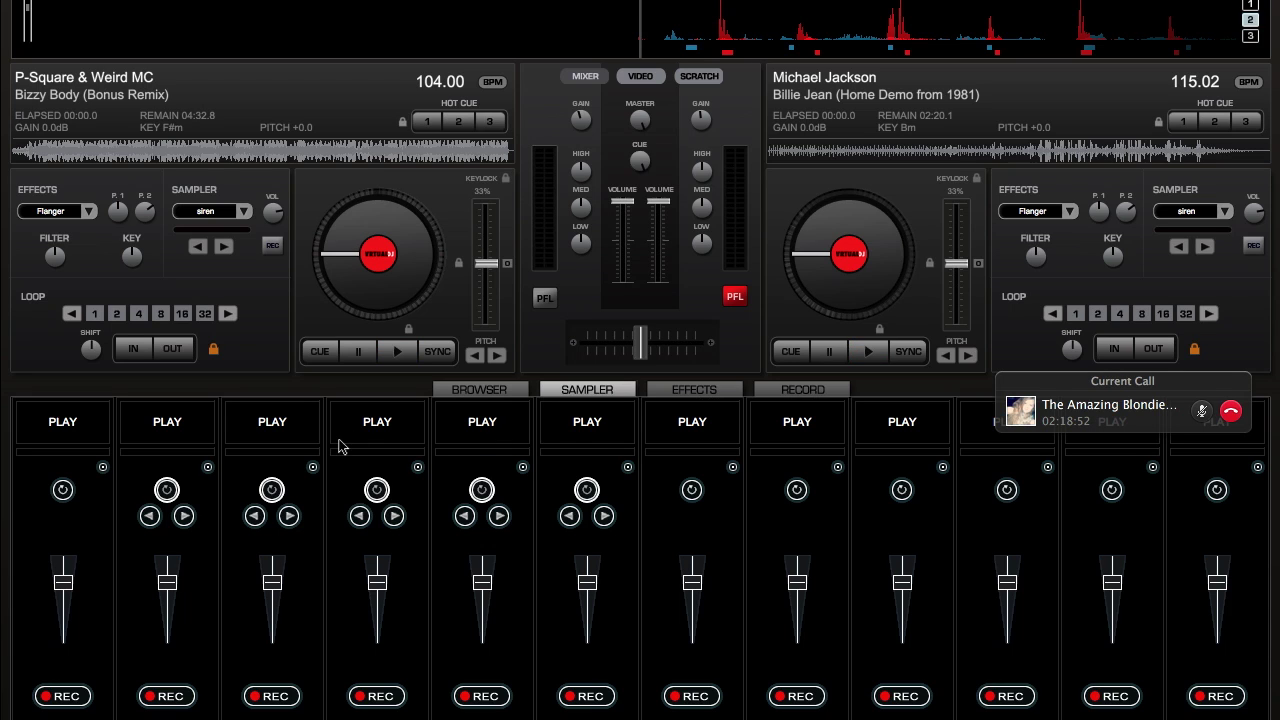
click(390, 428)
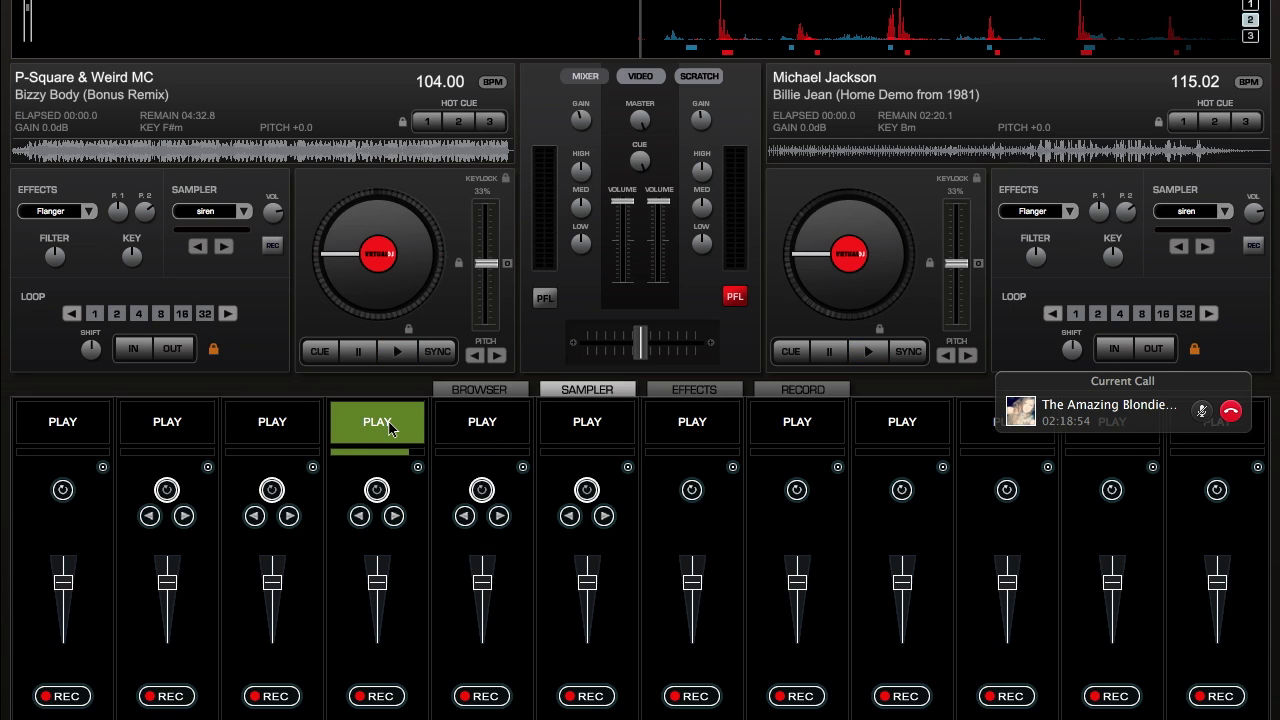
click(281, 427)
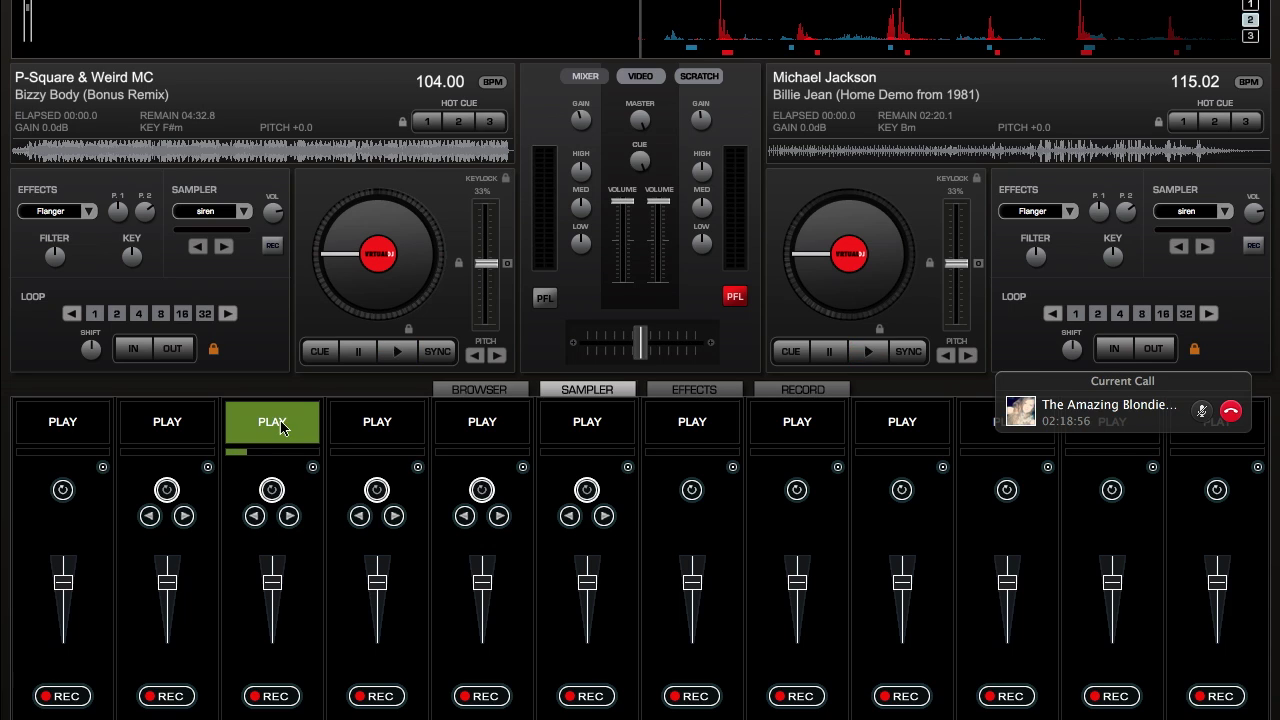
click(281, 427)
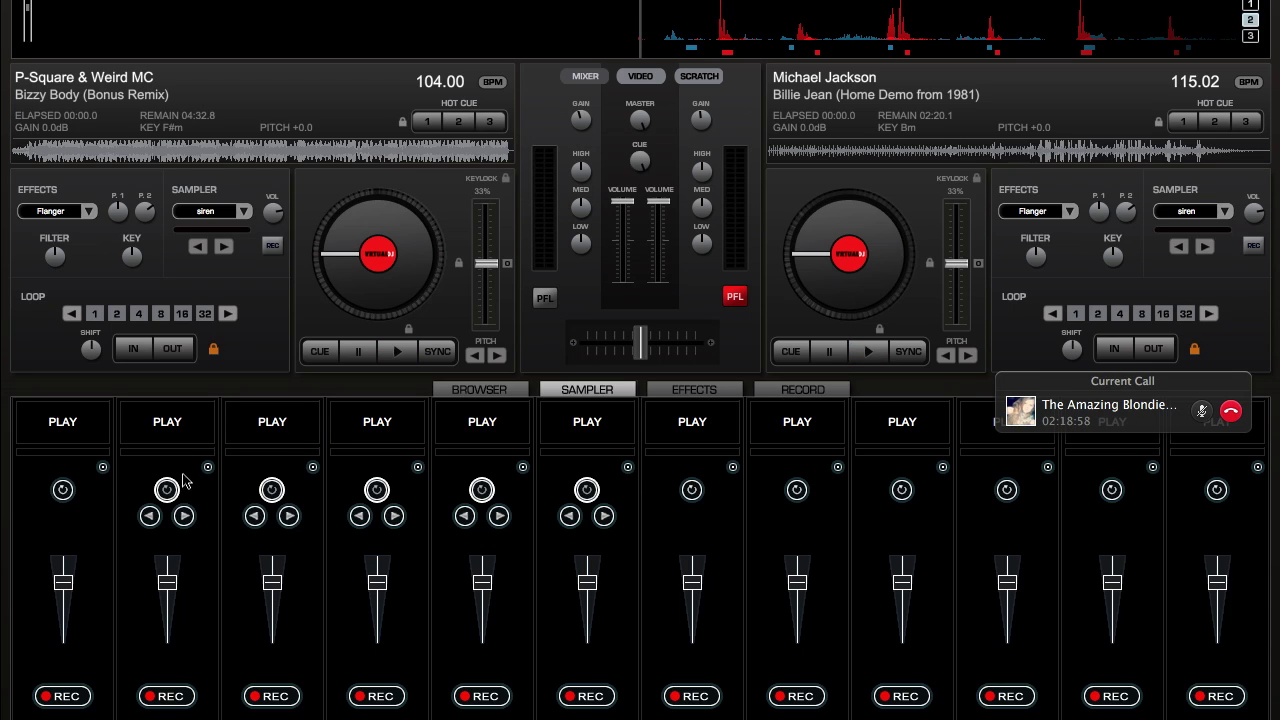
click(181, 442)
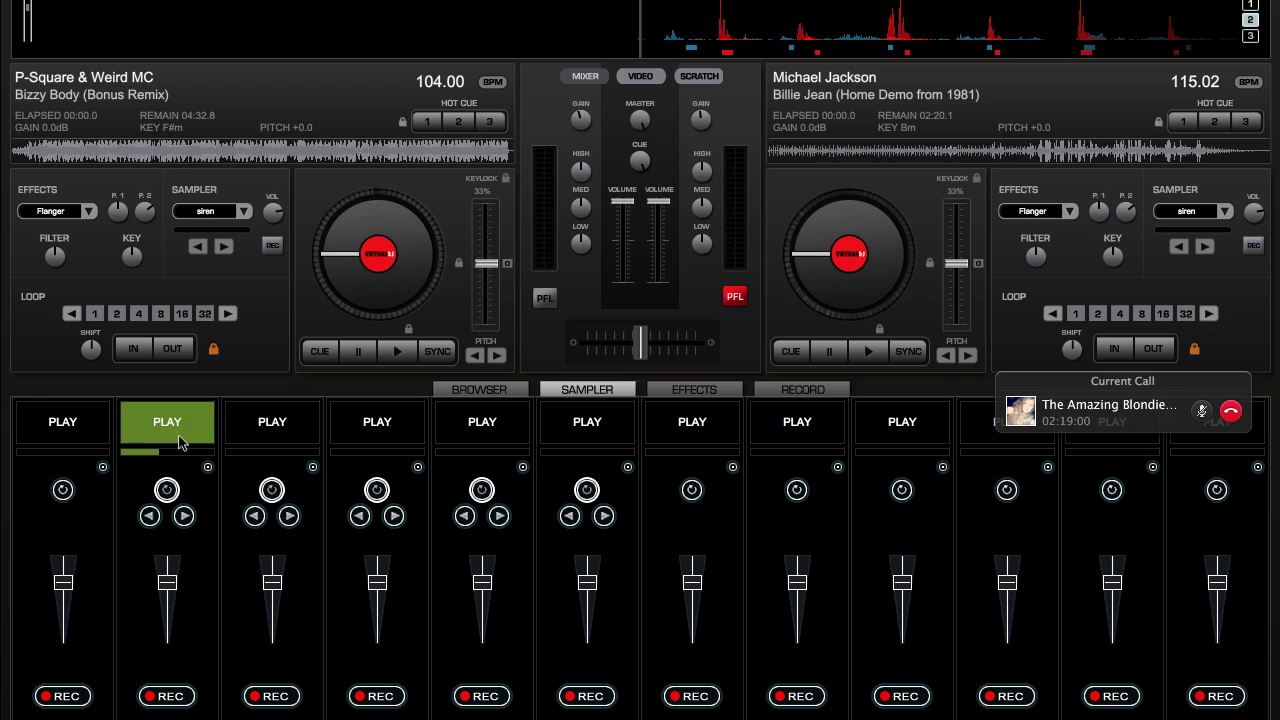
click(56, 427)
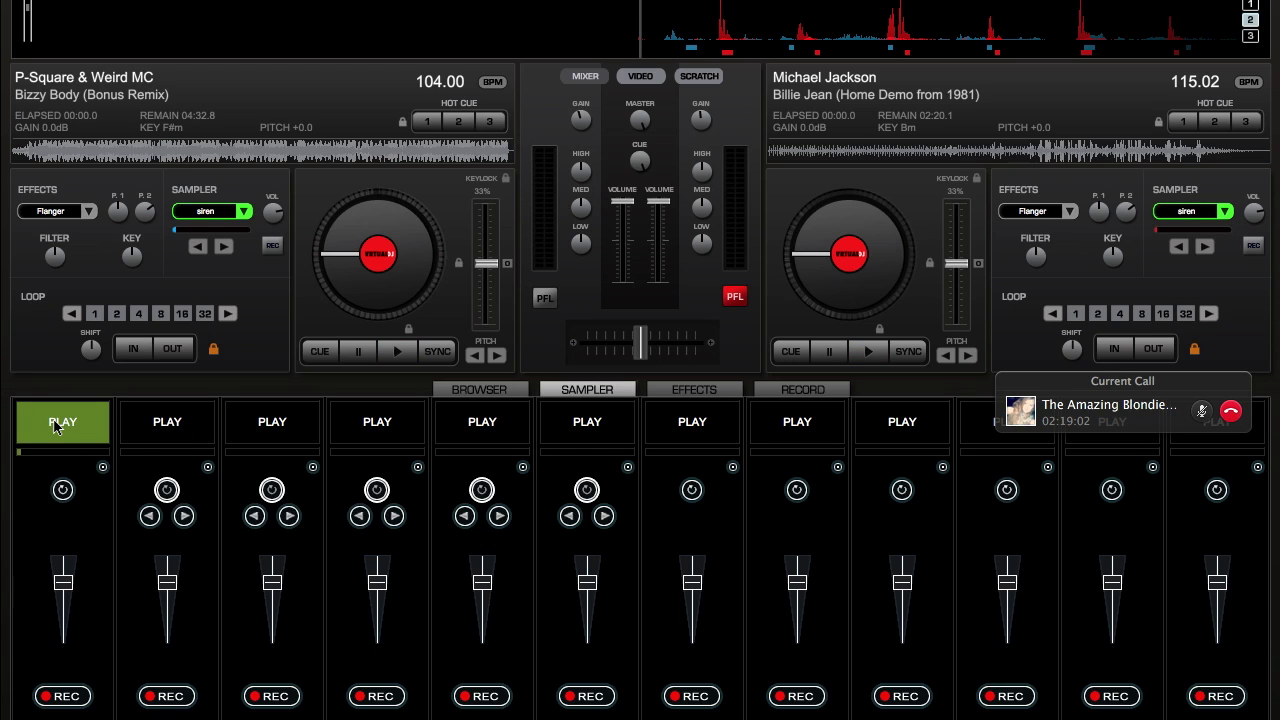
click(56, 427)
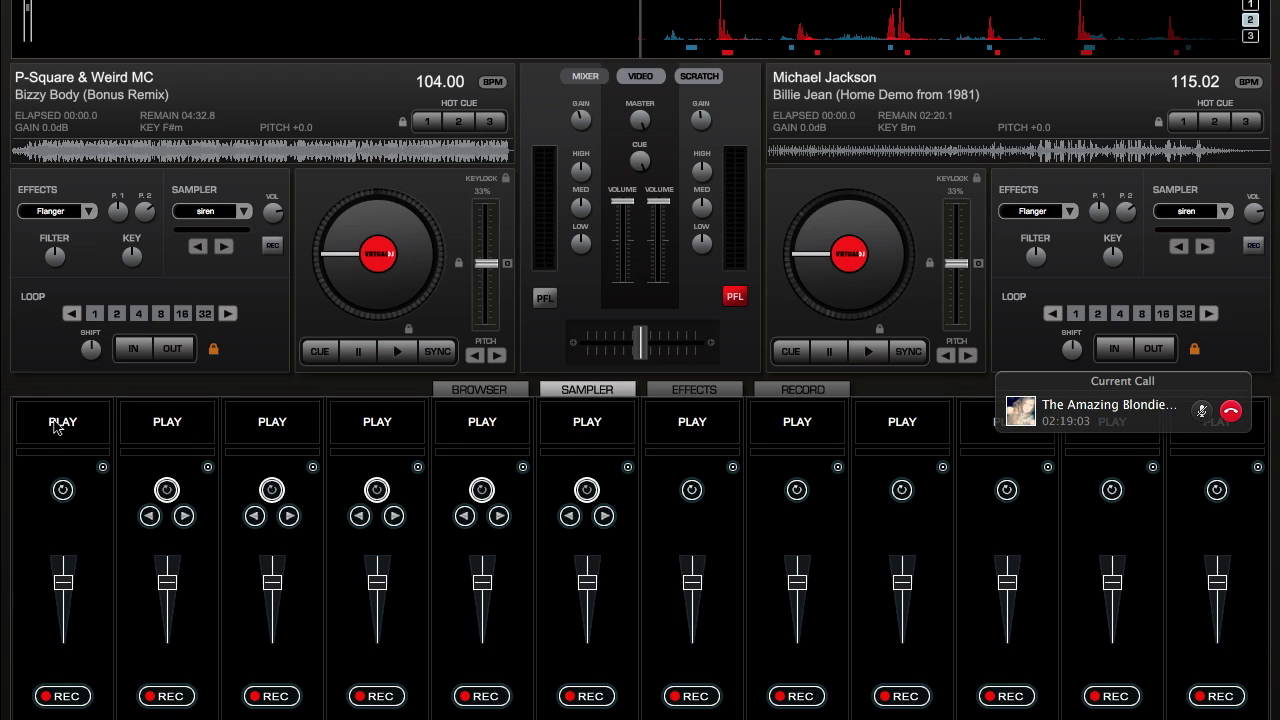
click(480, 390)
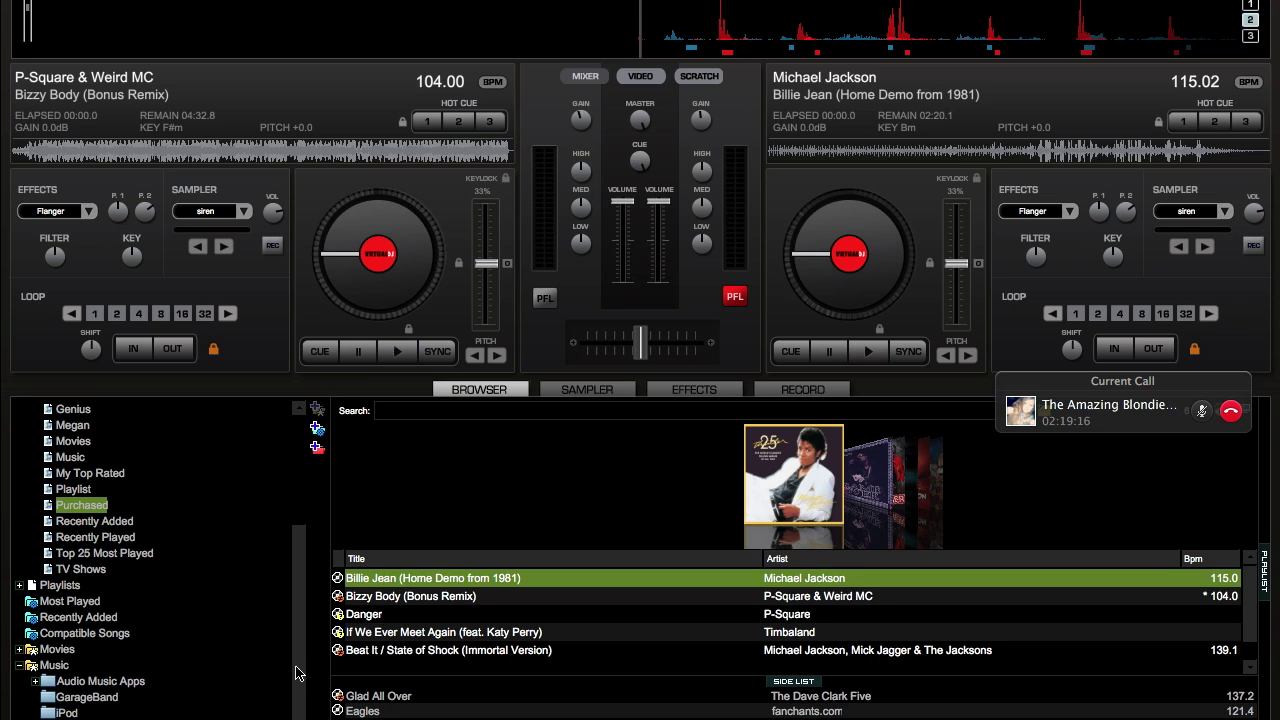
- Load Billie Jean from the track list onto deck 1
scroll(290, 600, up, 6)
scroll(277, 594, down, 3)
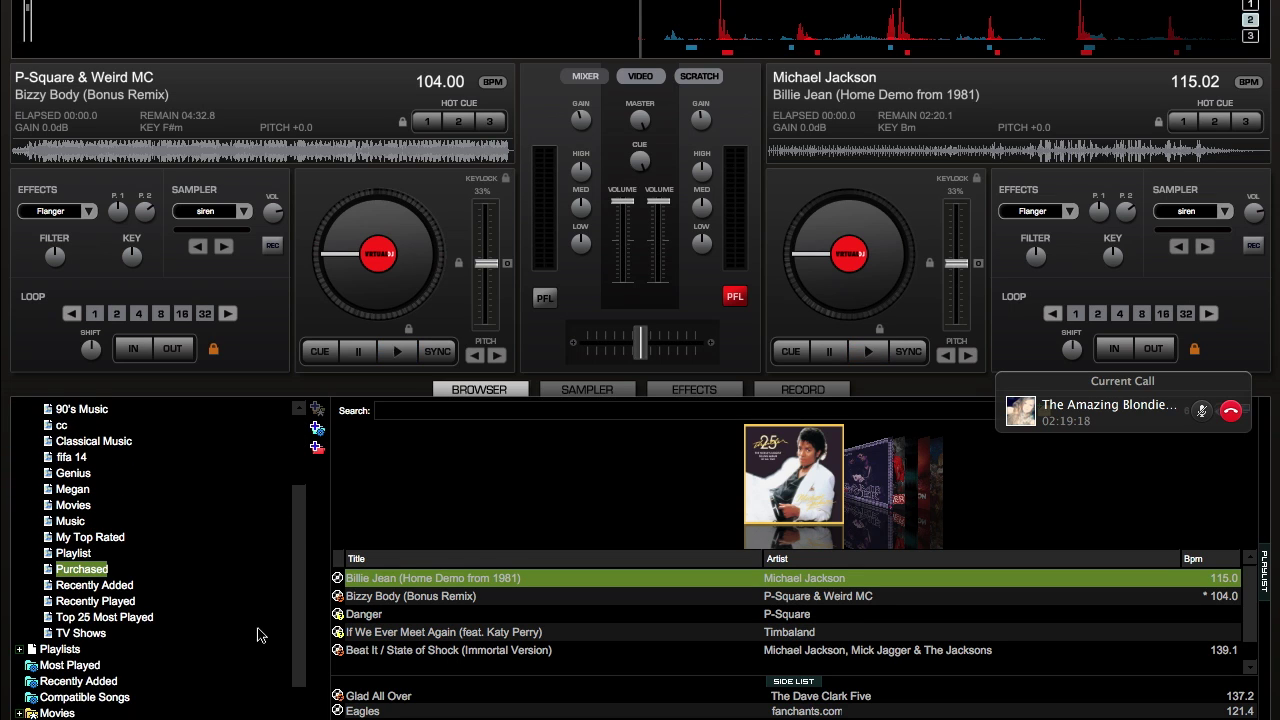
scroll(258, 635, down, 2)
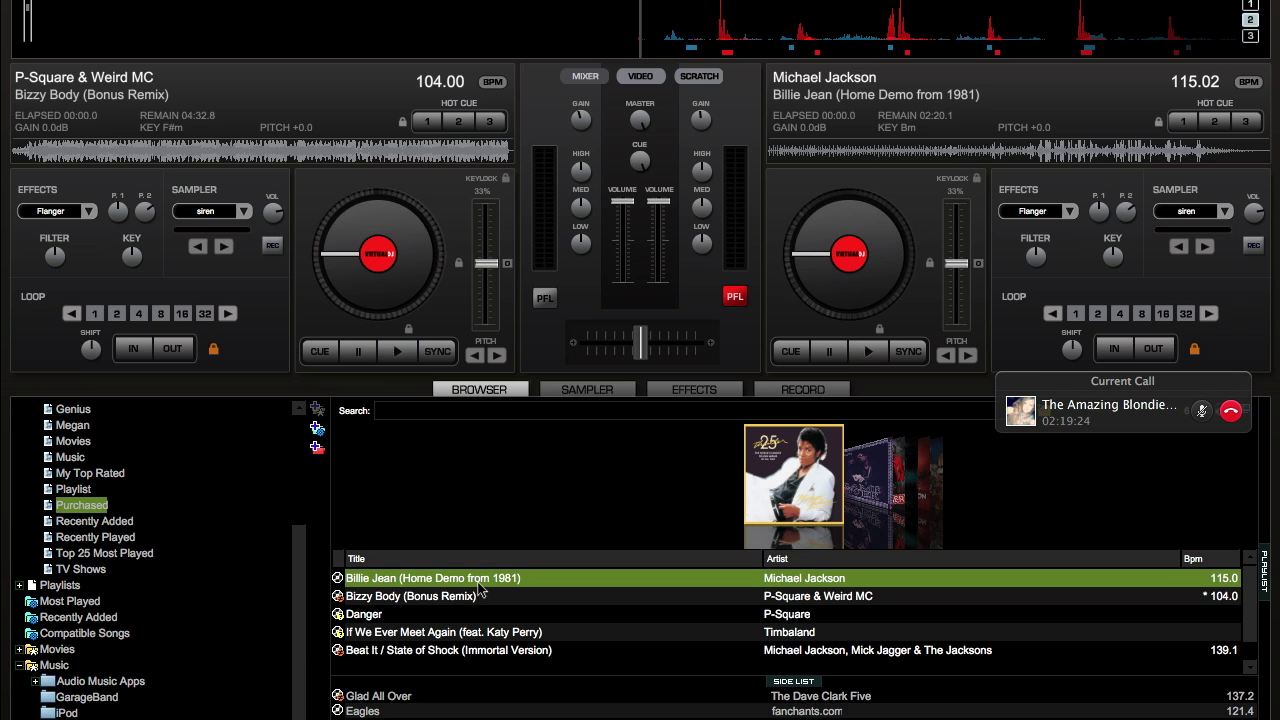
drag(478, 584, 375, 256)
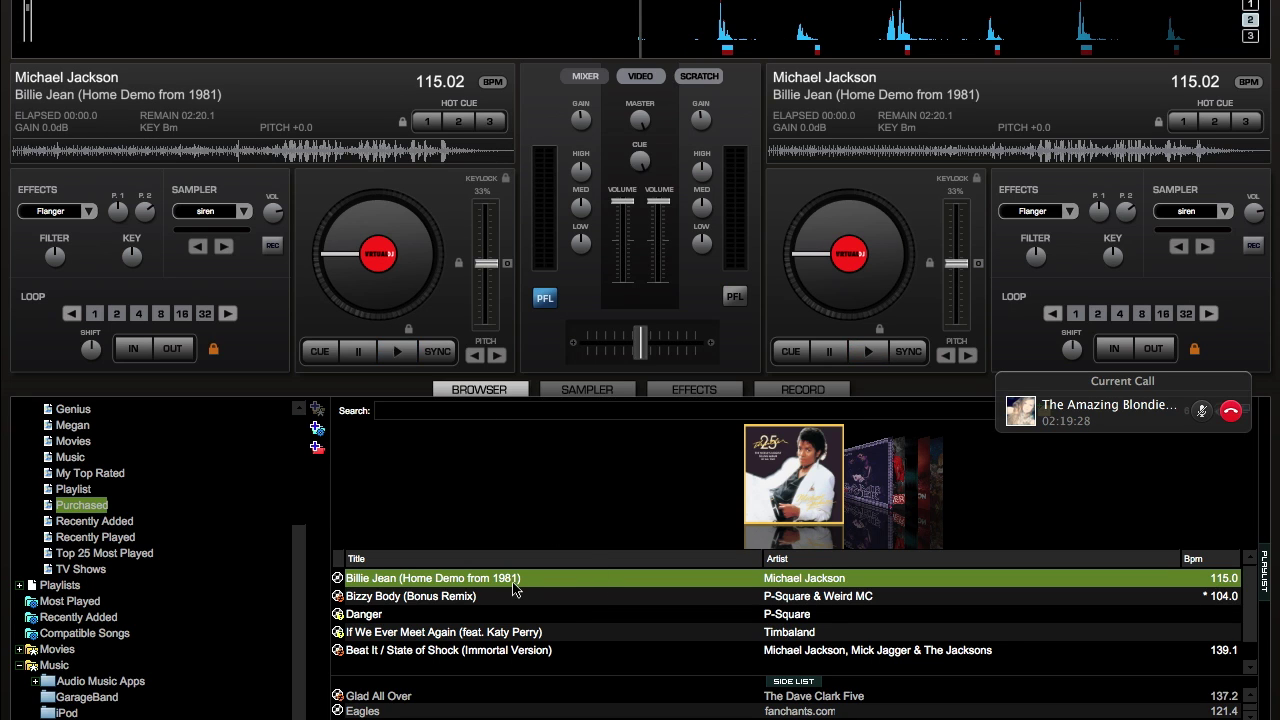
- Load Get Lucky from My Top Rated onto deck 2 and show the Record page
key(Down)
key(Down)
key(Down)
key(Down)
key(Down)
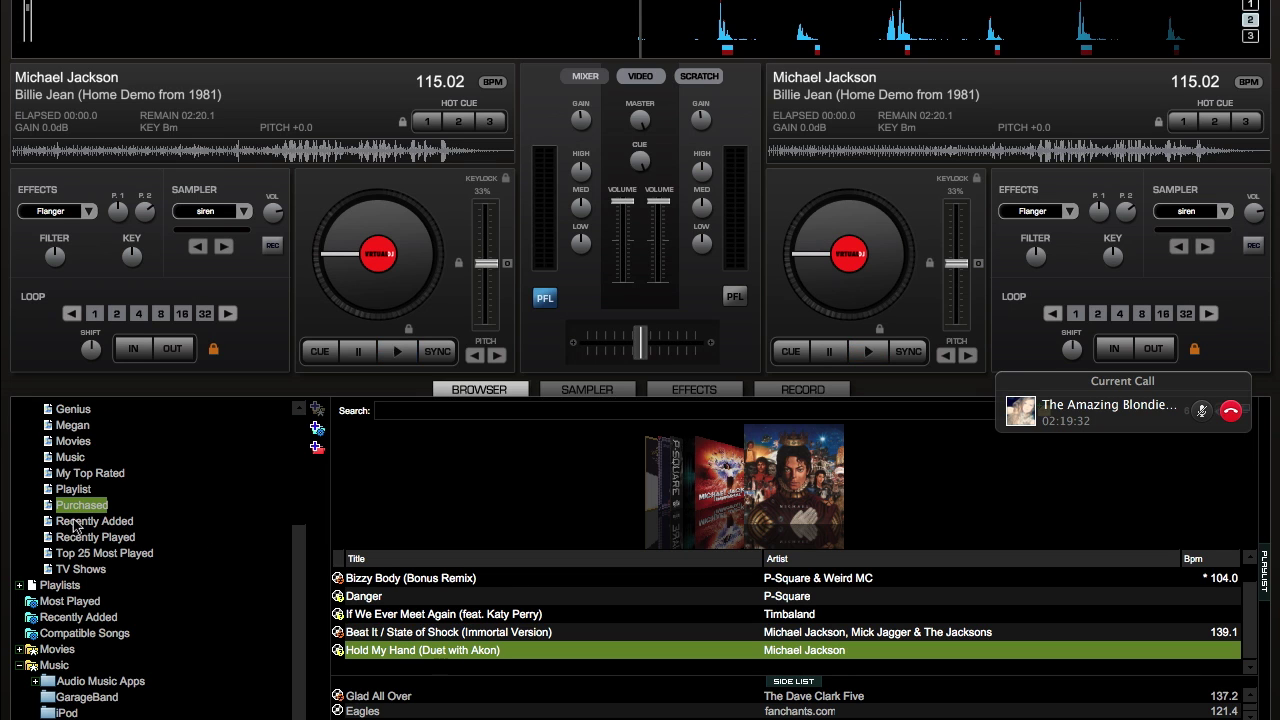
click(67, 477)
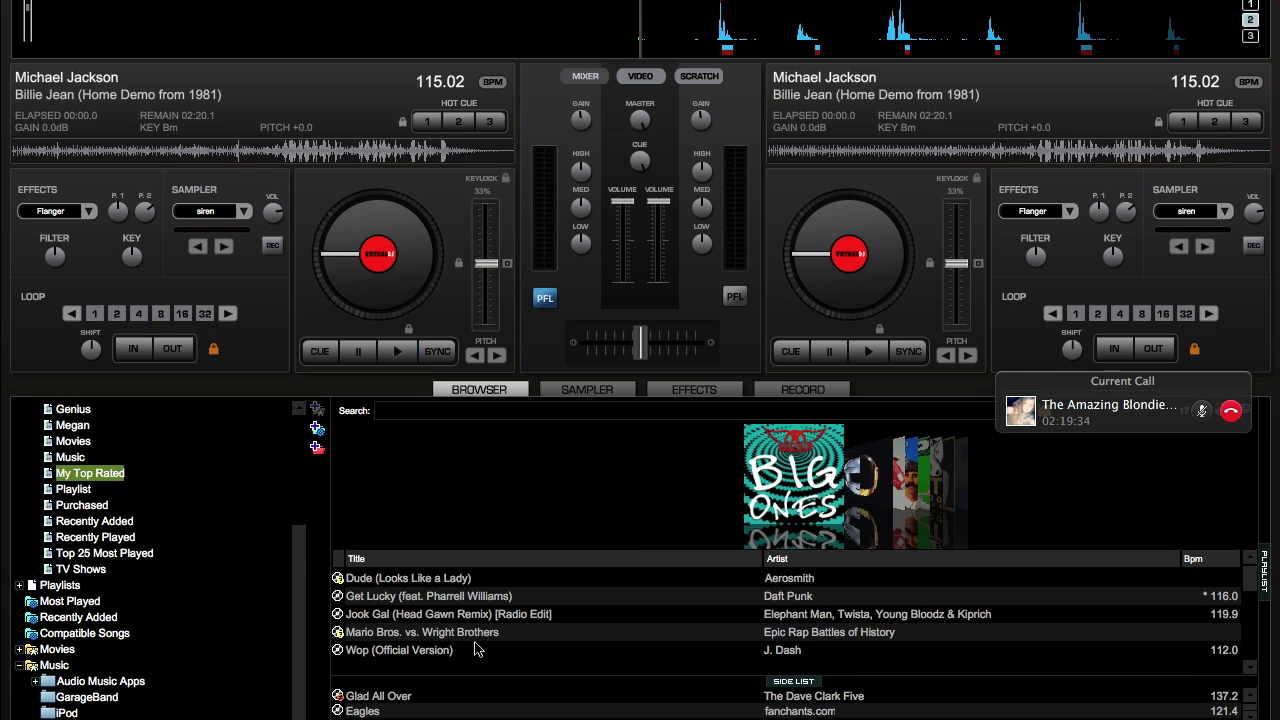
key(Down)
drag(470, 596, 862, 252)
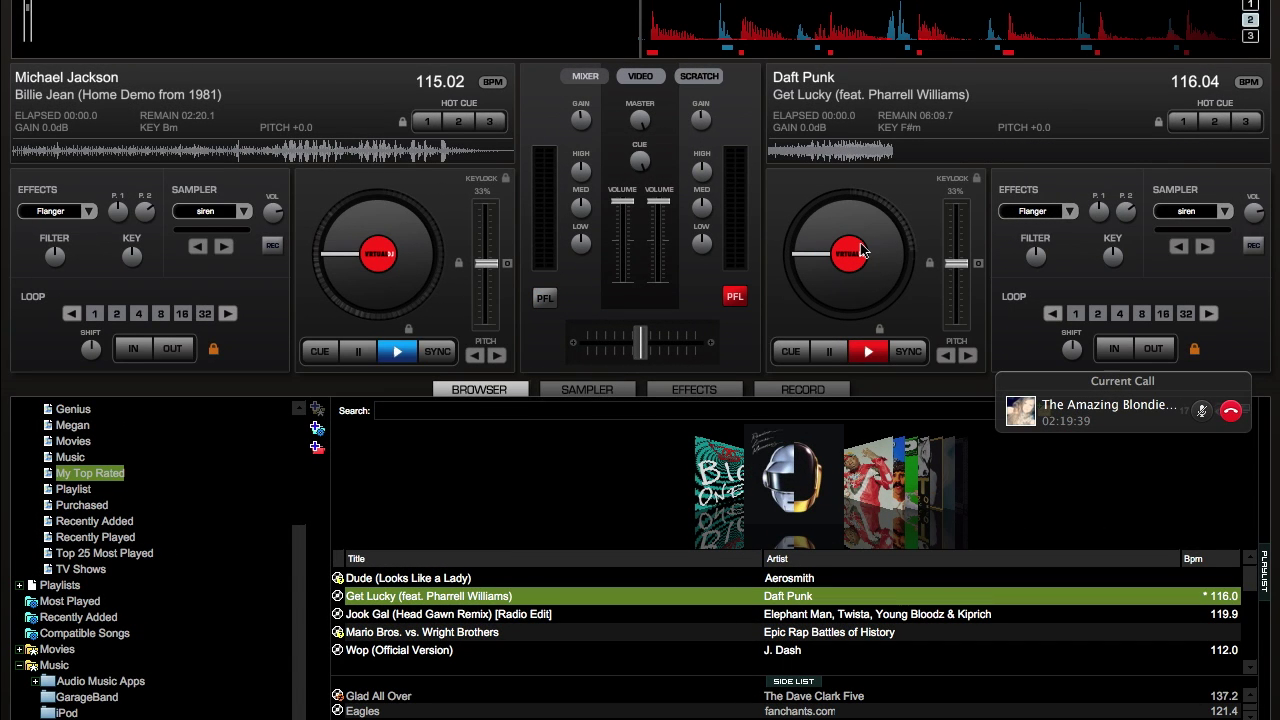
click(828, 389)
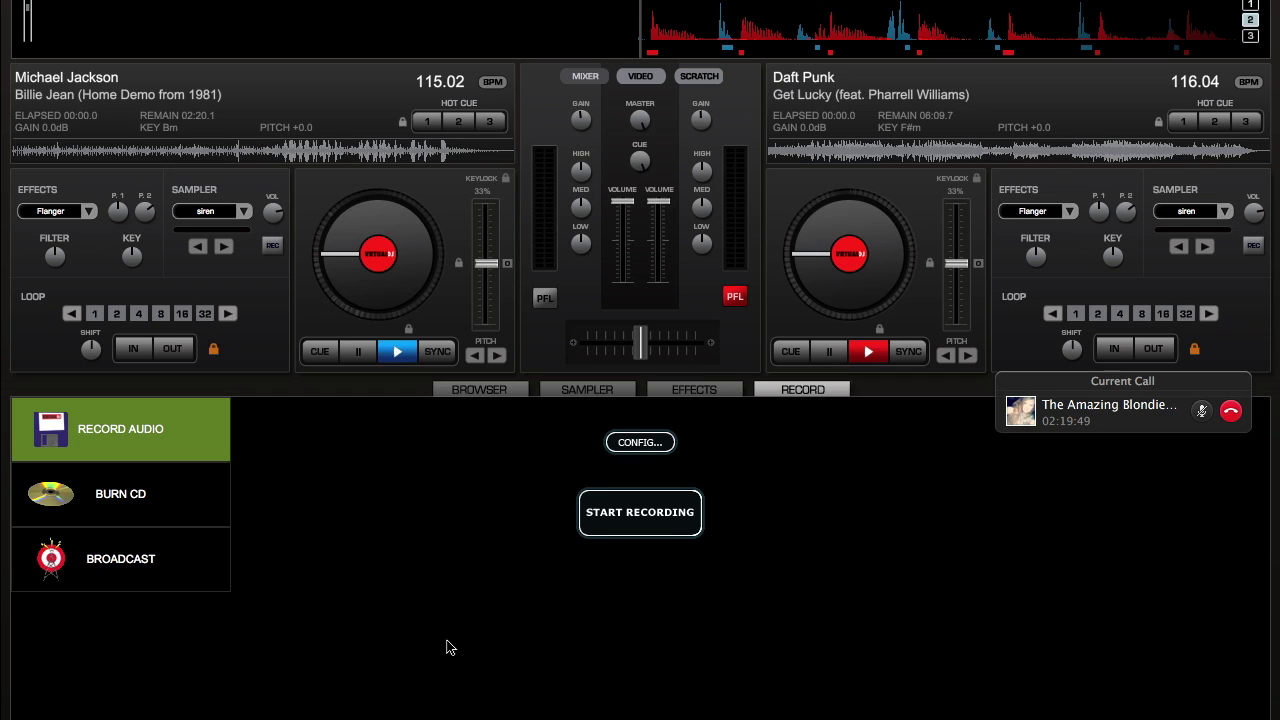
- Record about 40 seconds with Billie Jean and Get Lucky playing, stopping Get Lucky before ending
click(603, 526)
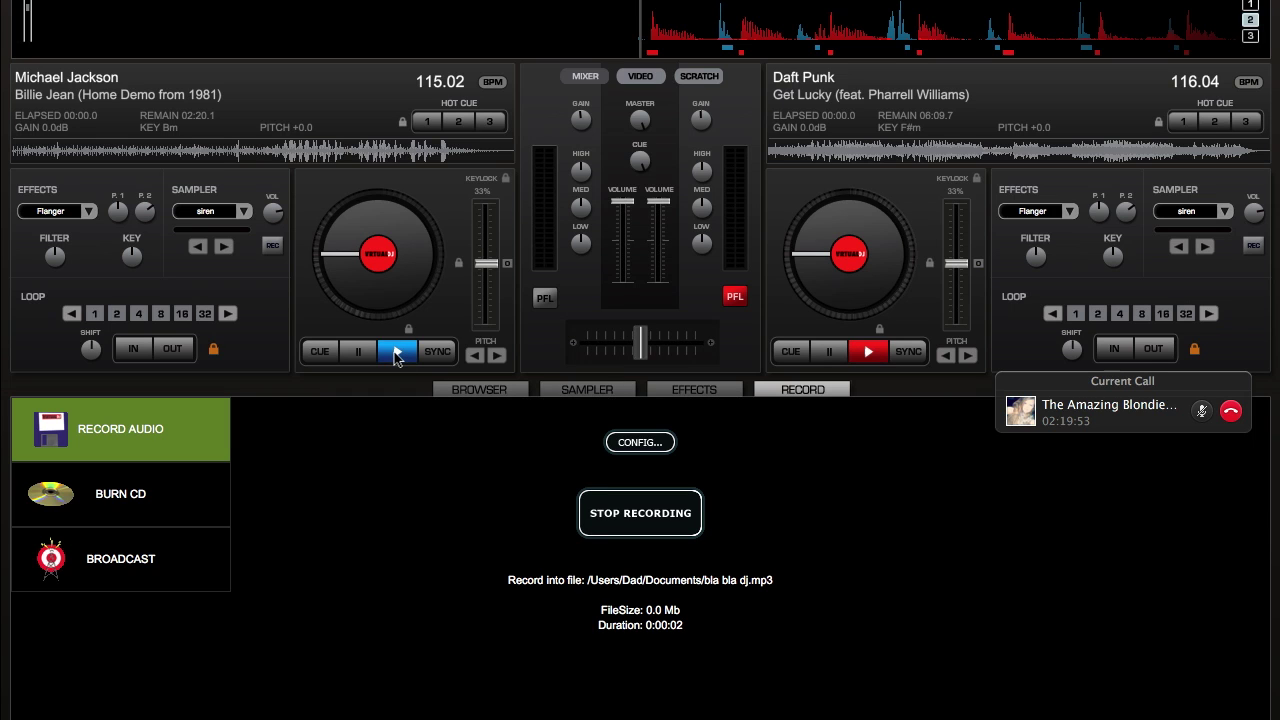
click(397, 354)
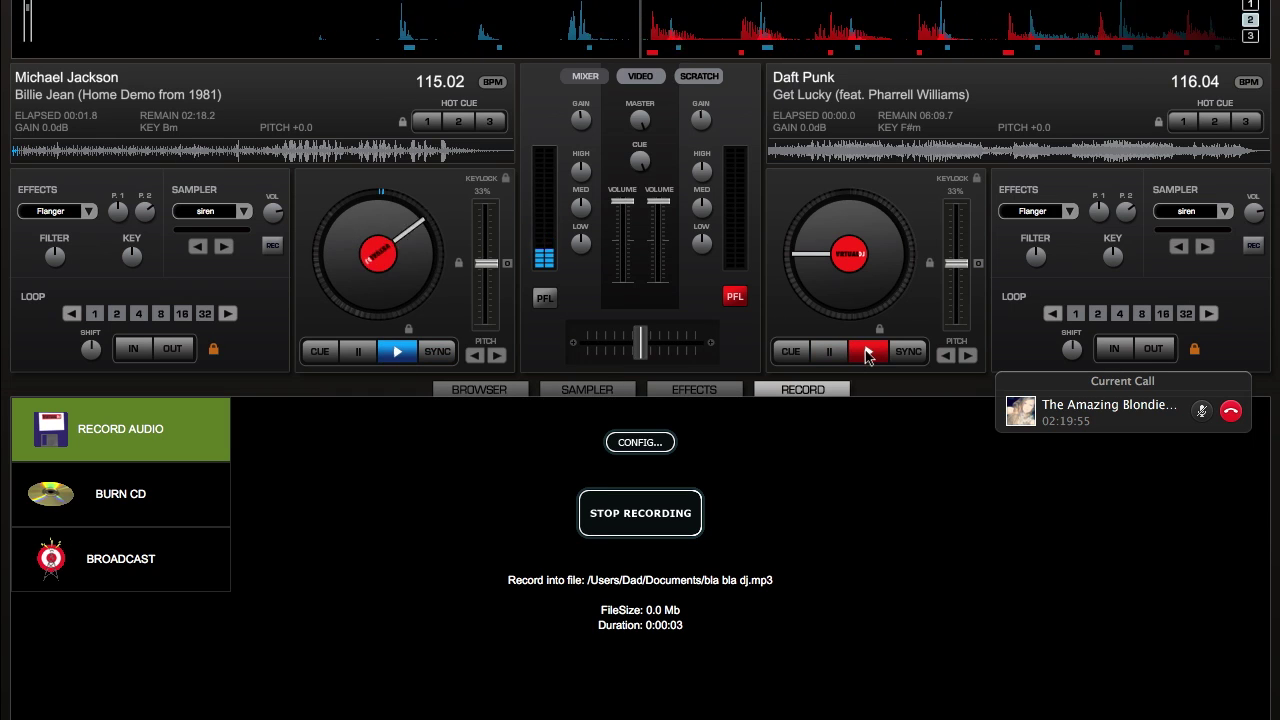
click(867, 354)
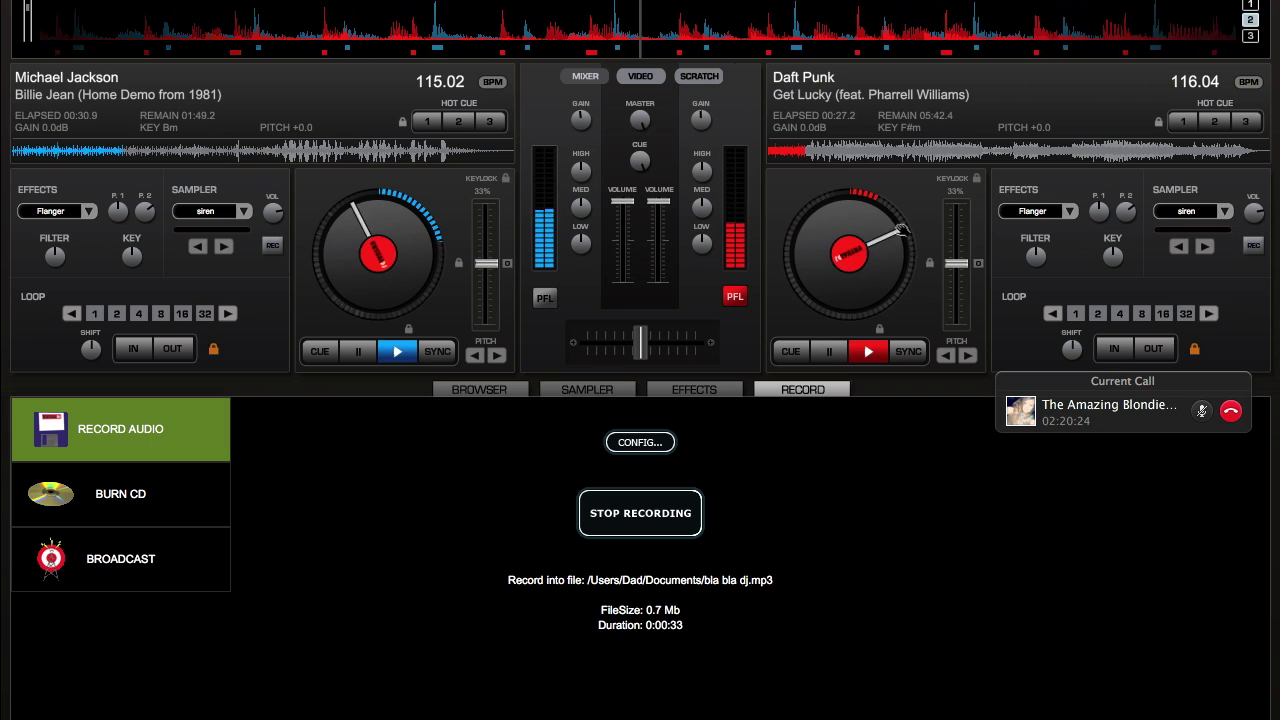
click(828, 351)
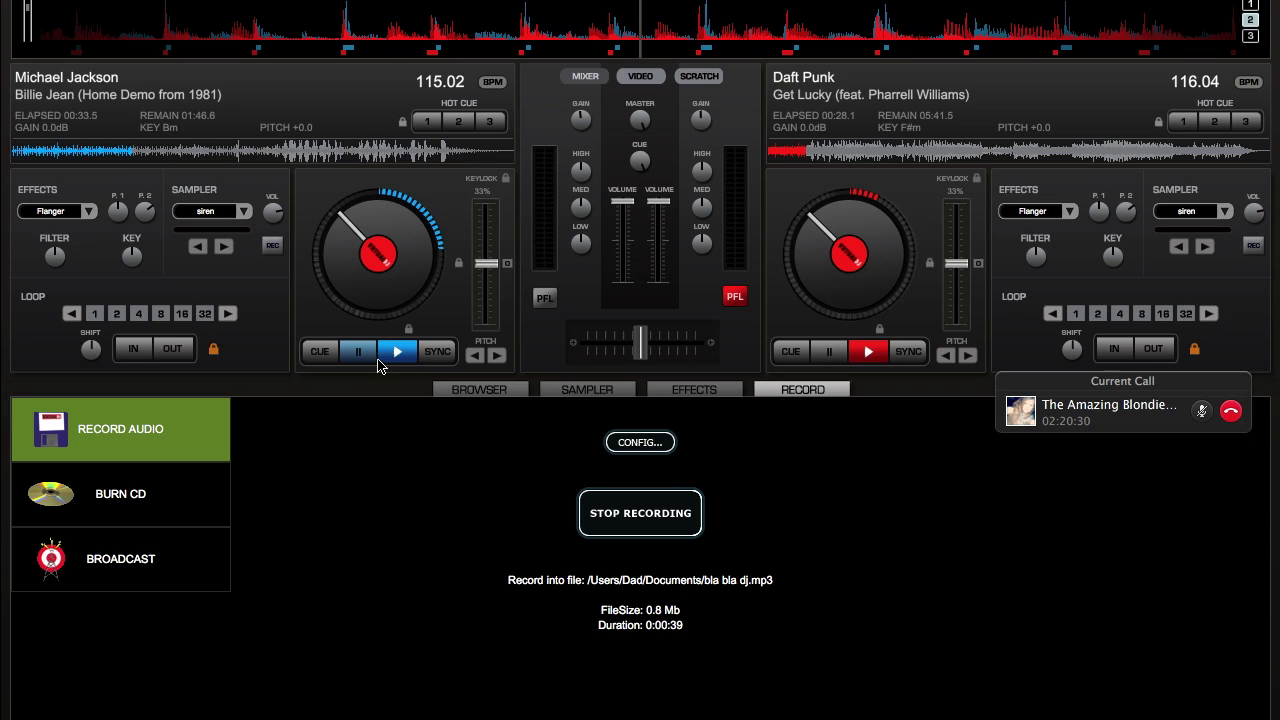
click(613, 521)
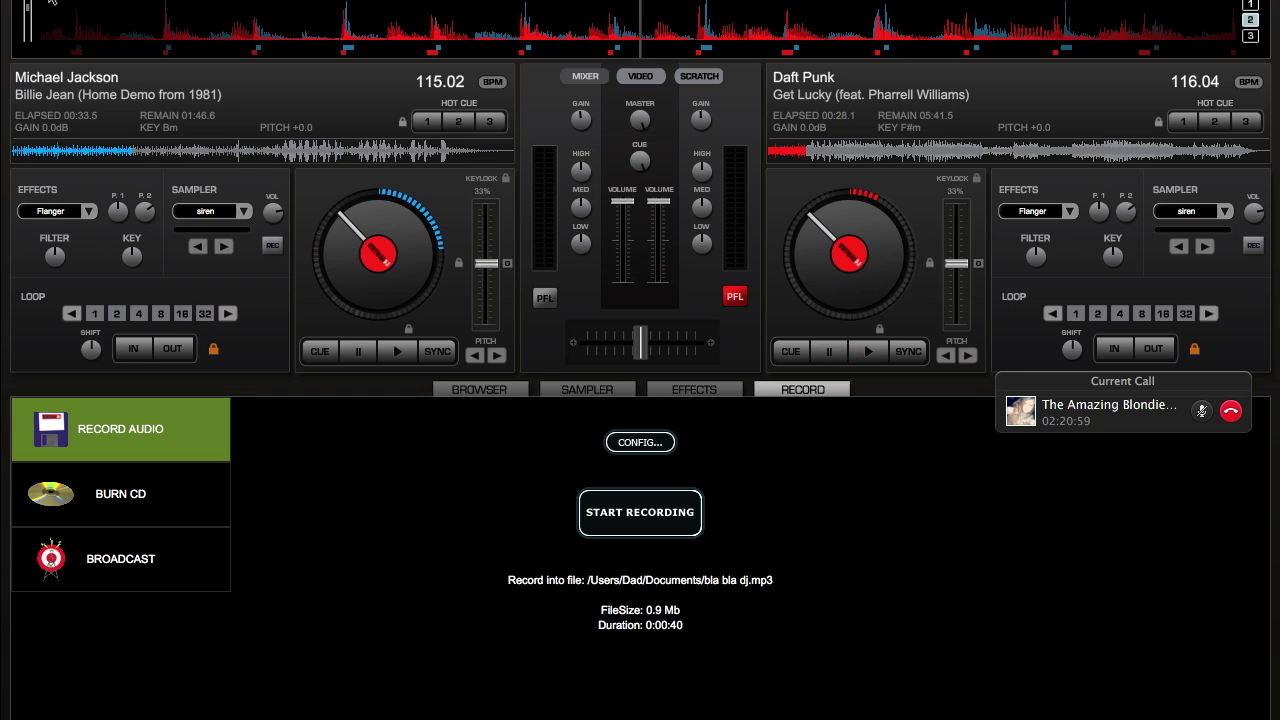
- Hide Virtual DJ, open Documents in Finder, and play the bla bla dj.mp3 preview
key(super+h)
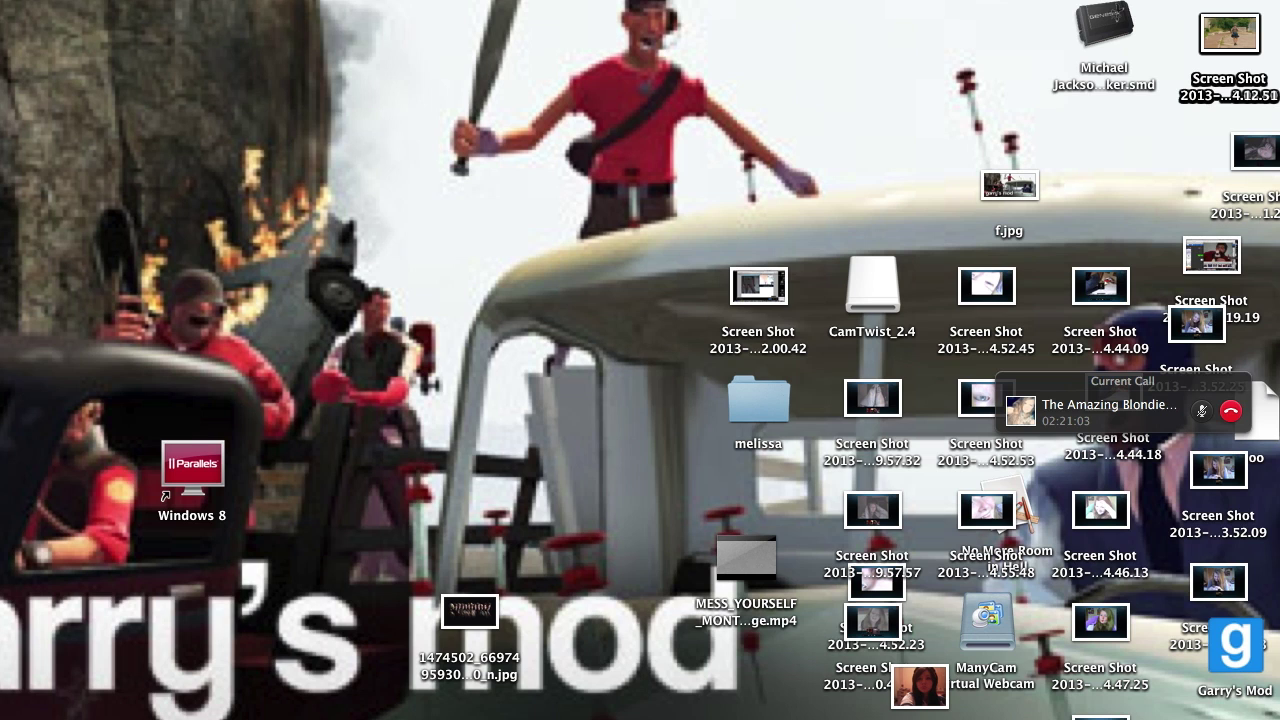
click(275, 0)
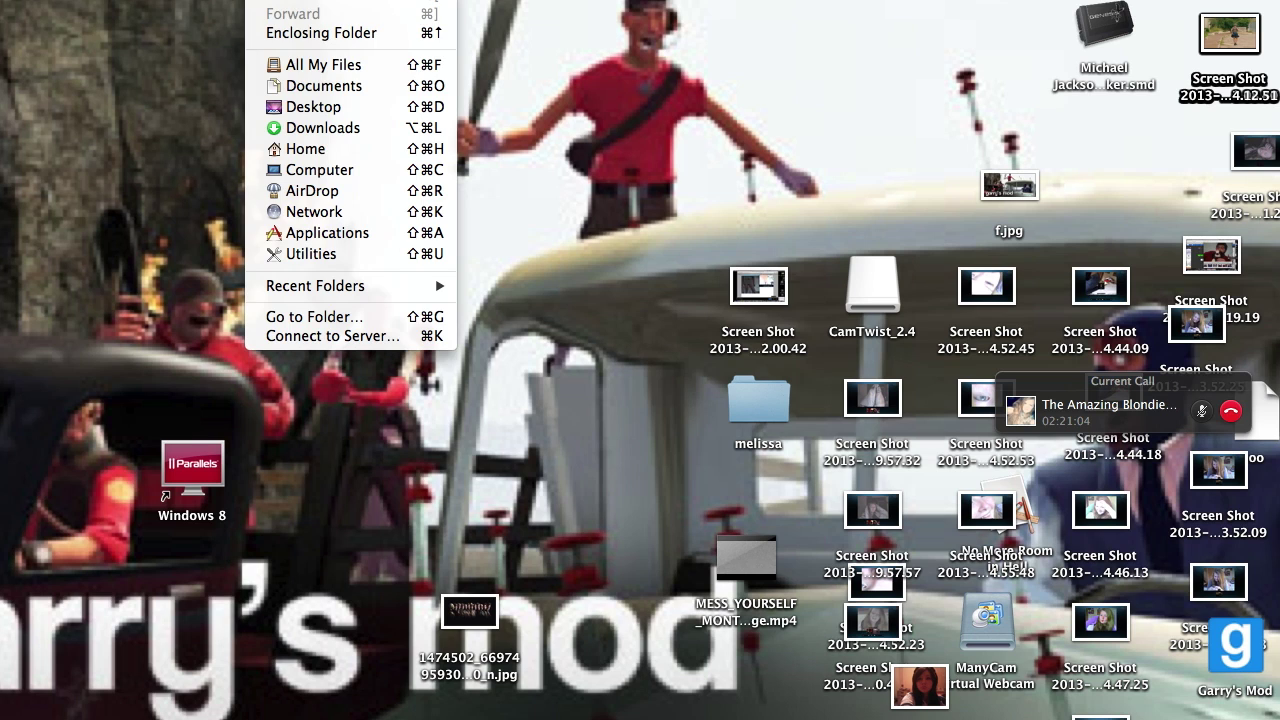
click(307, 87)
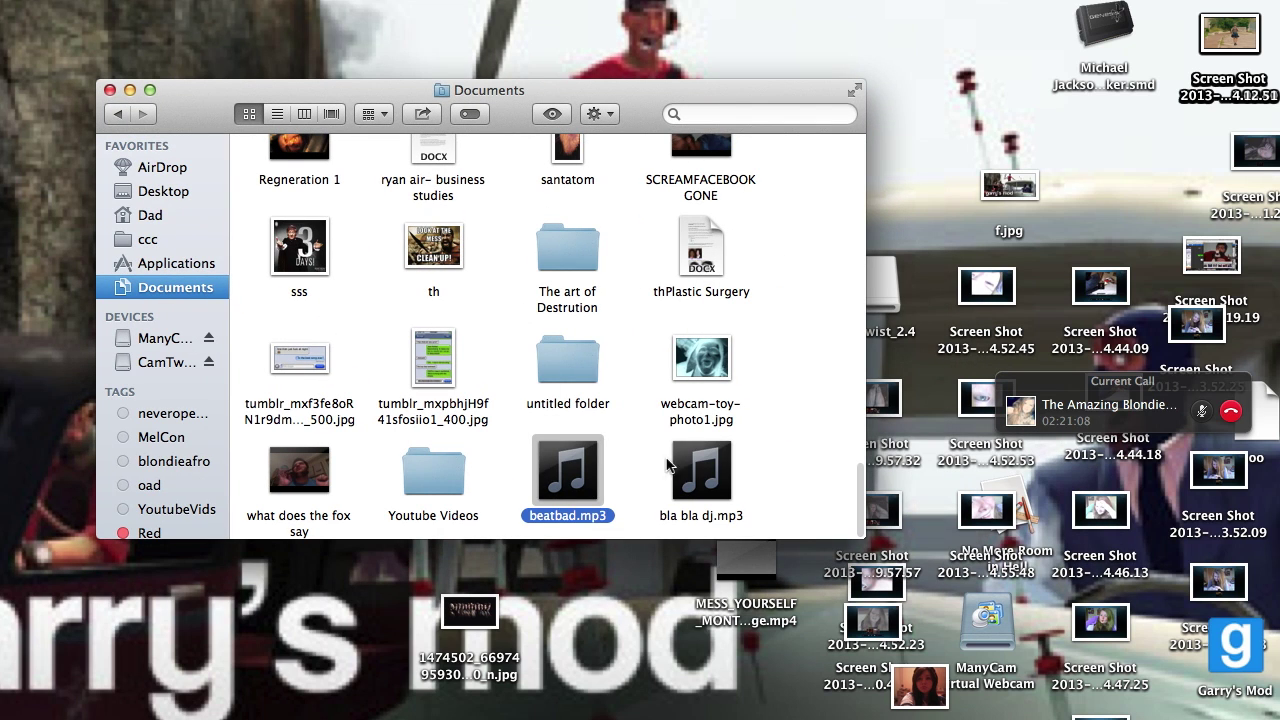
mouse_move(700, 478)
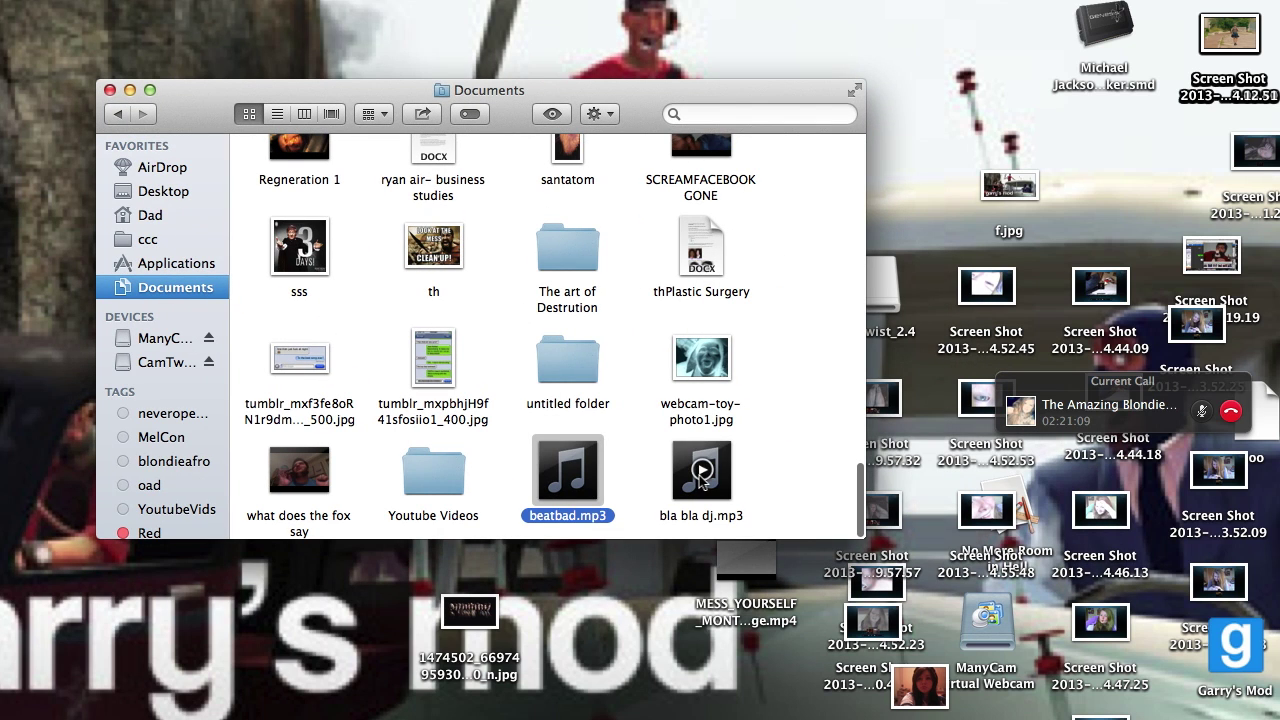
click(701, 472)
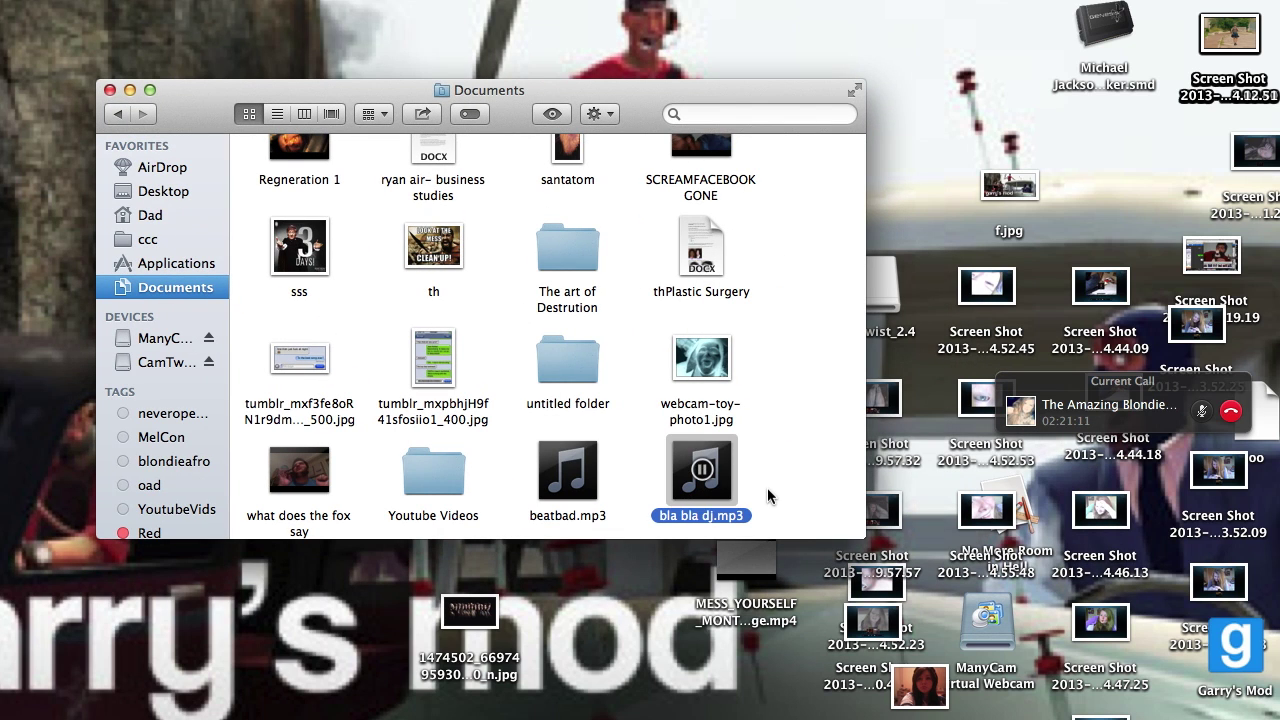